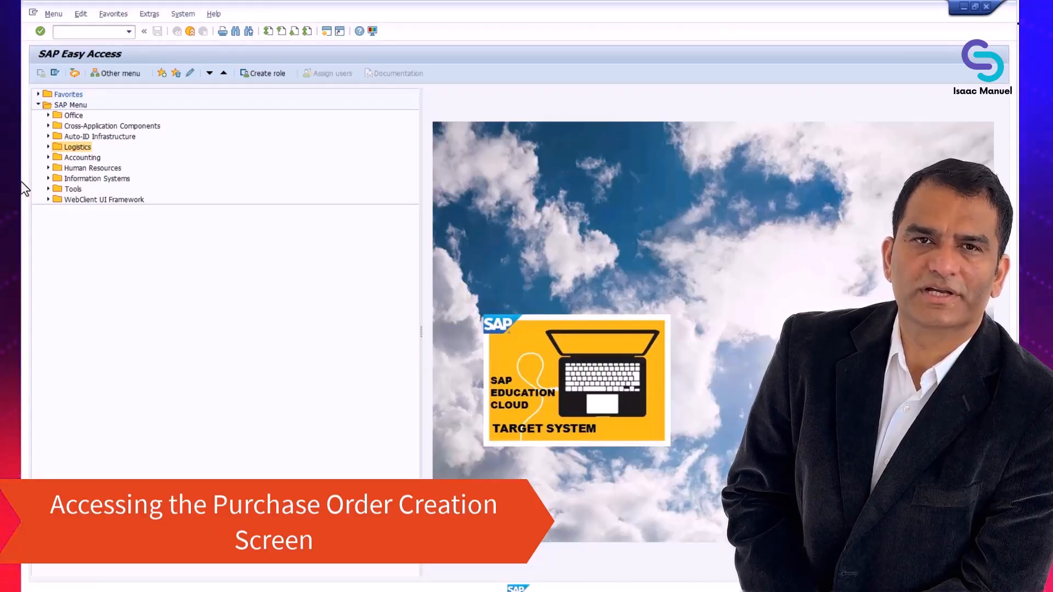
Step: Open purchase order creation for a known vendor (ME21N) under Logistics, Materials Management, Purchasing
click(46, 146)
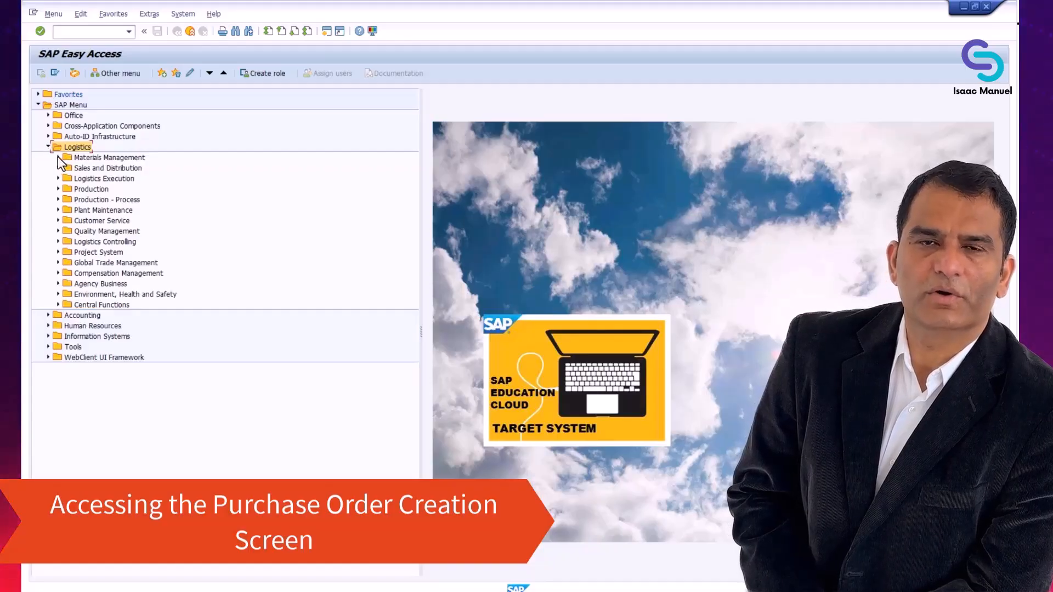
click(58, 157)
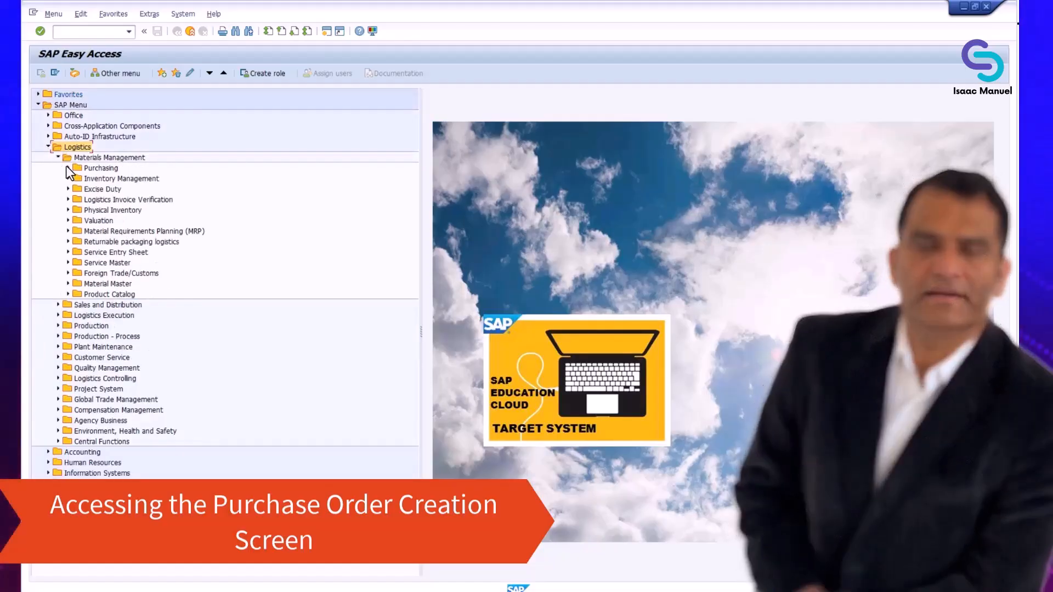
click(66, 165)
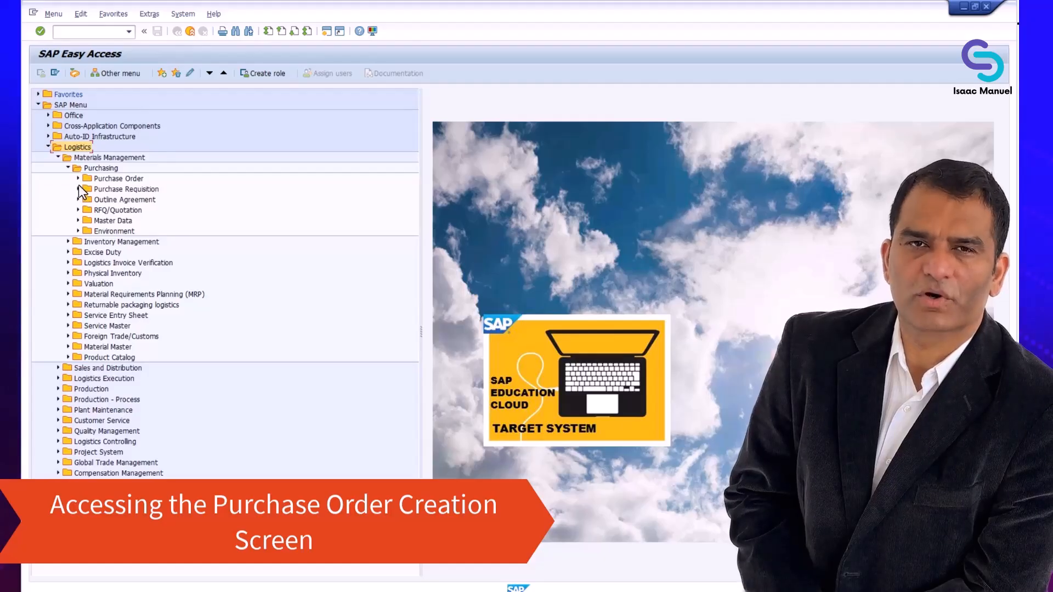
click(77, 179)
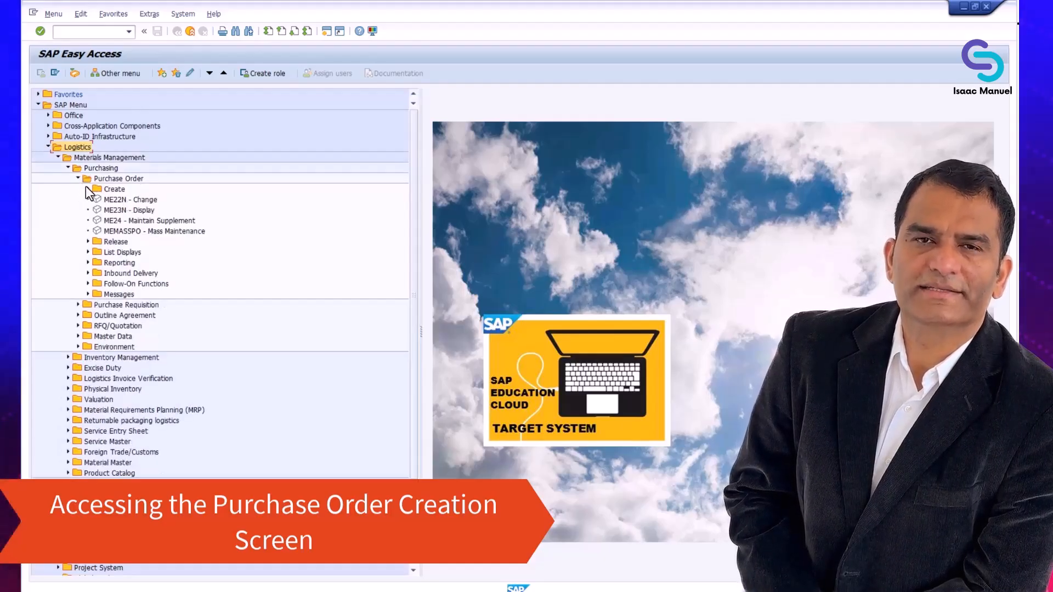
click(87, 188)
click(170, 199)
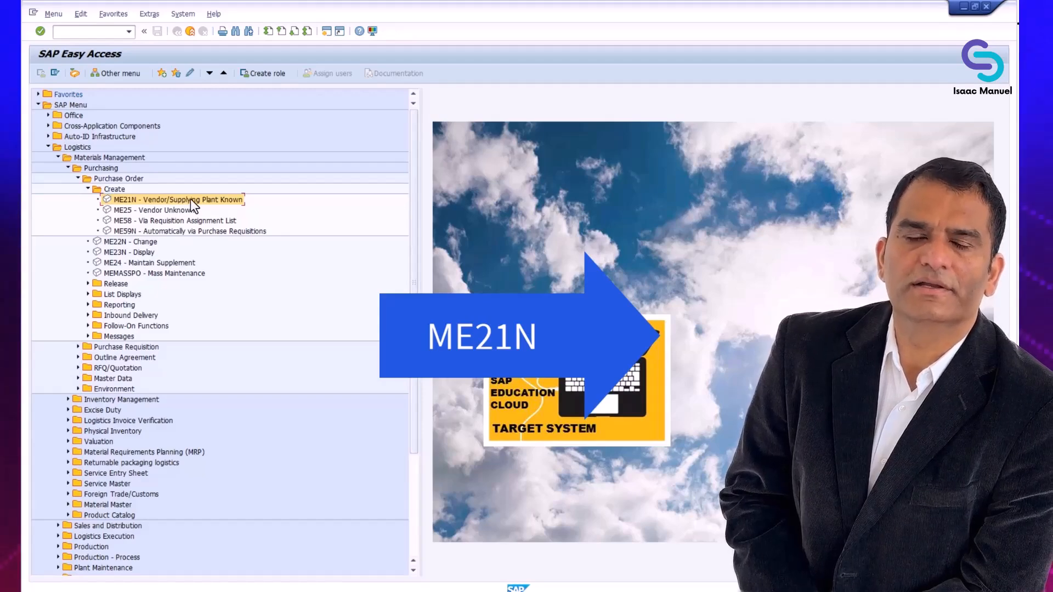
double_click(190, 199)
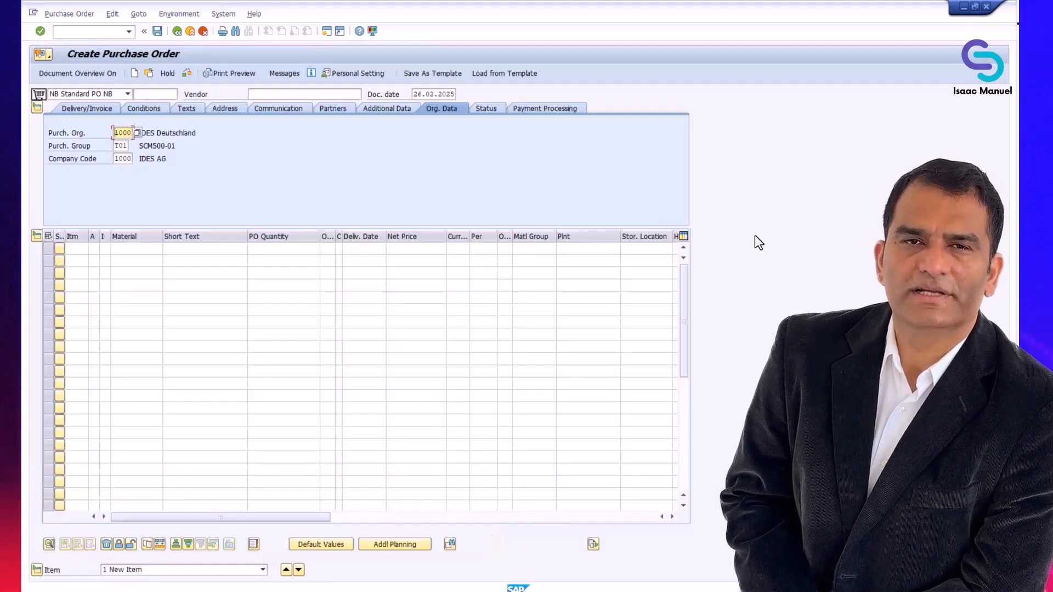
Step: Show my purchase requisitions in the document overview and adopt both items of the first requisition into the purchase order
click(87, 72)
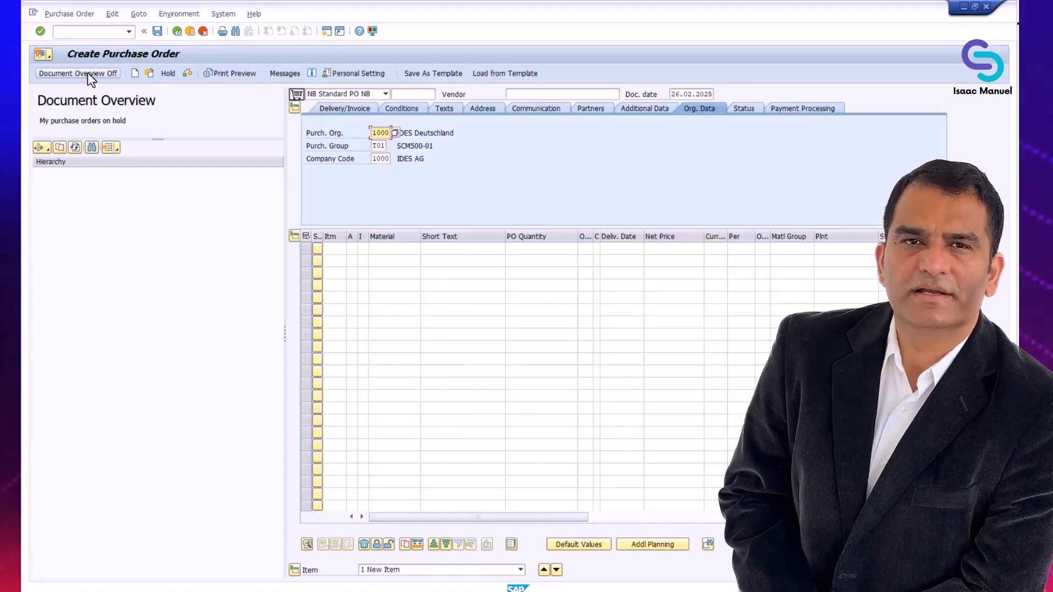
click(44, 148)
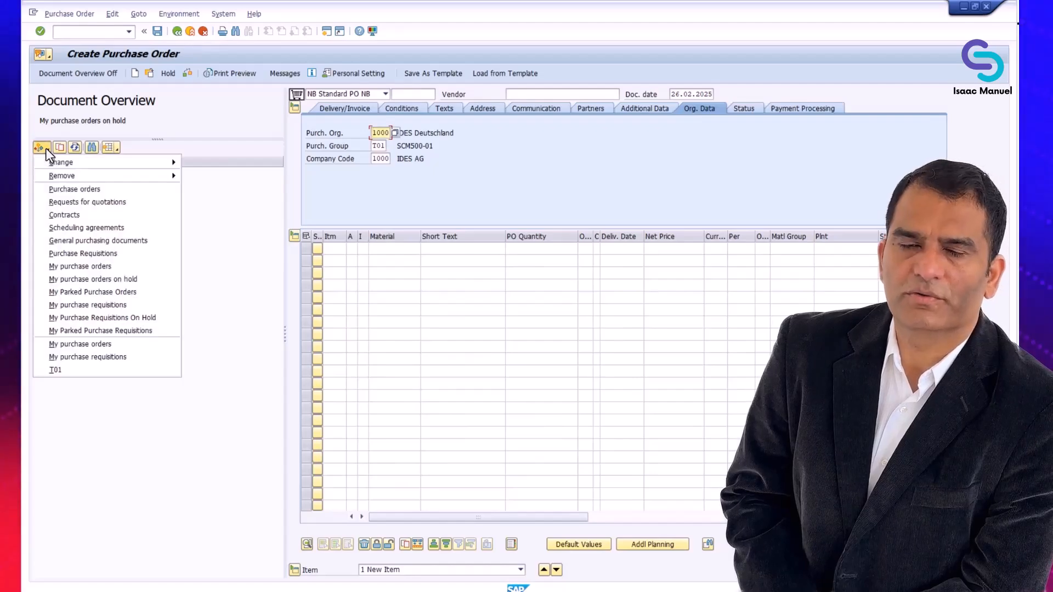
click(125, 304)
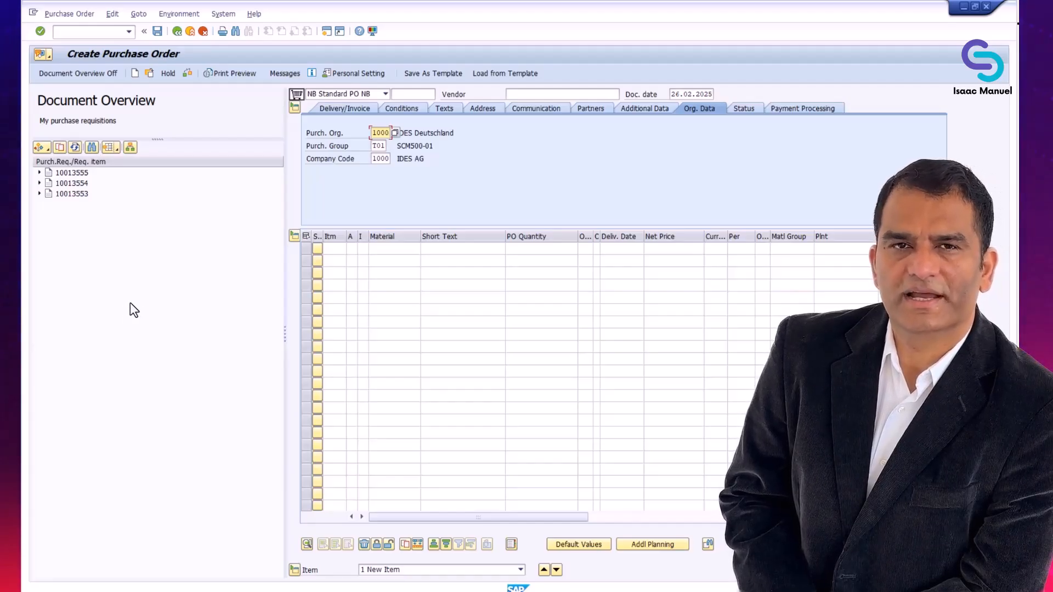
click(39, 172)
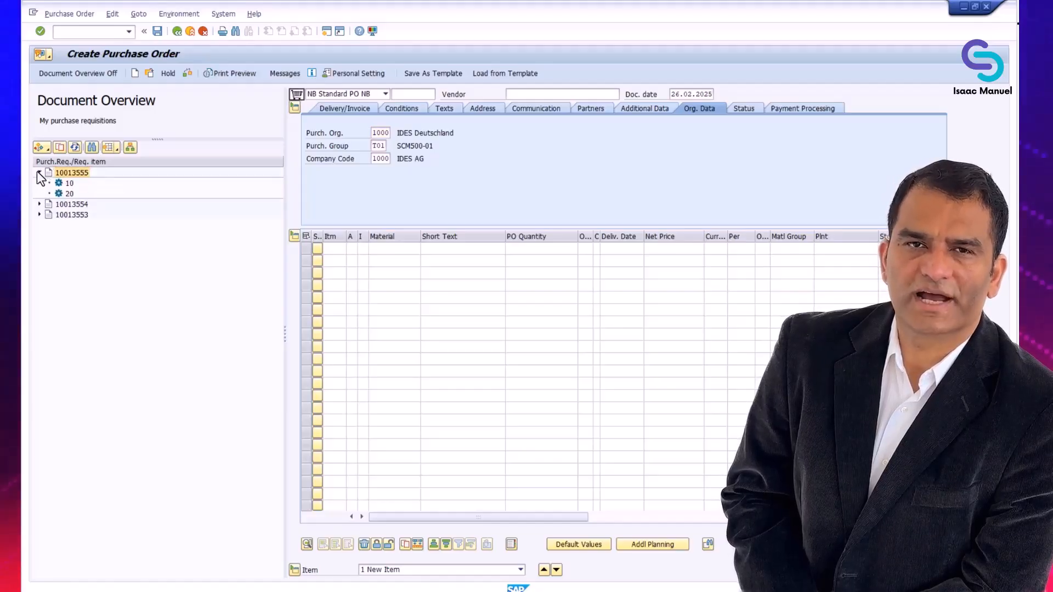
click(62, 146)
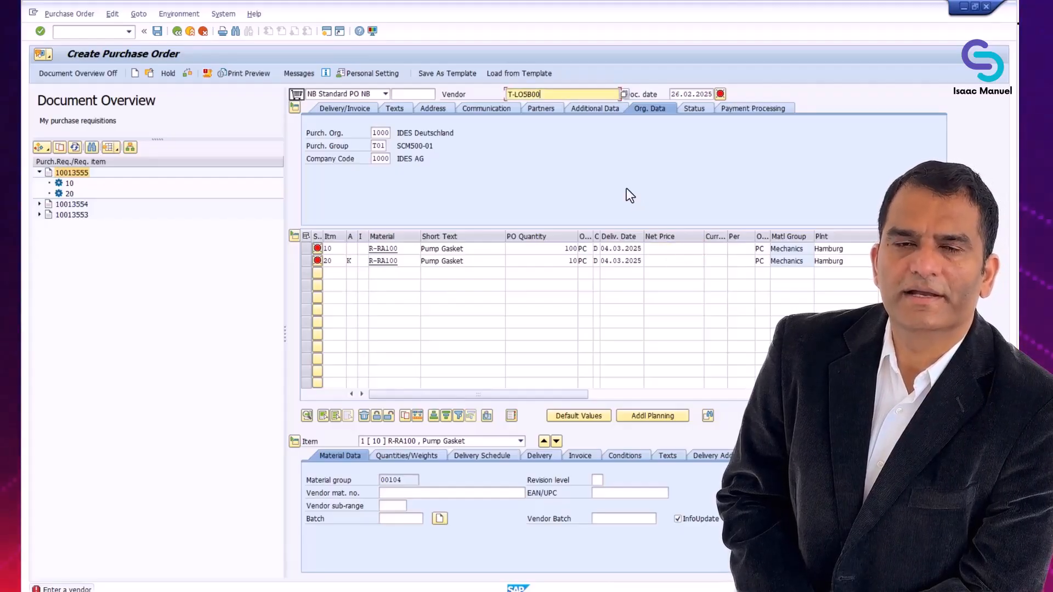
Step: Set the net price of items 10 and 20 to 30 EUR each, save the purchase order and exit
click(680, 250)
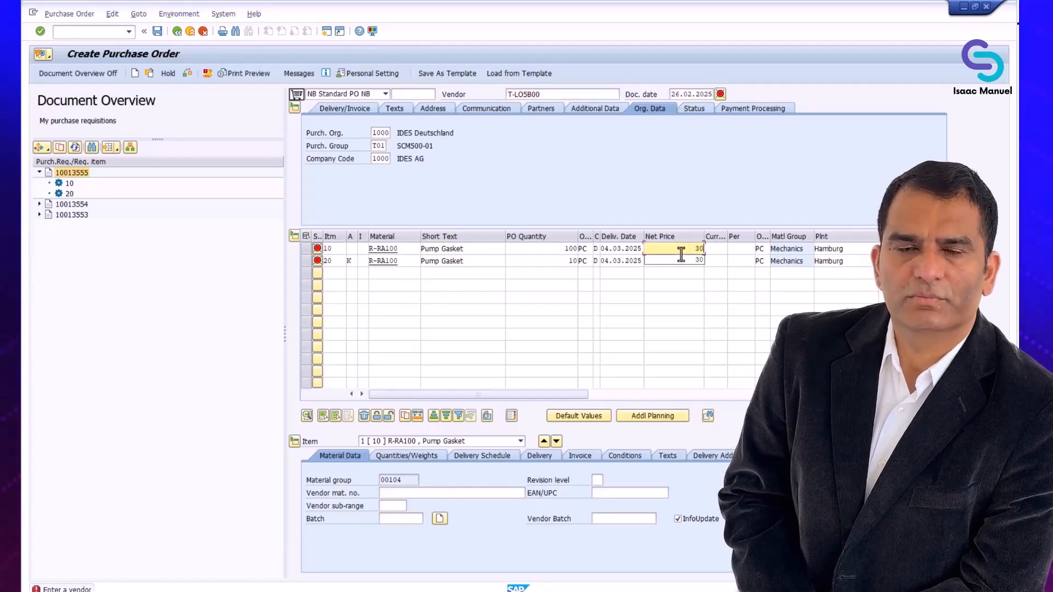
click(699, 263)
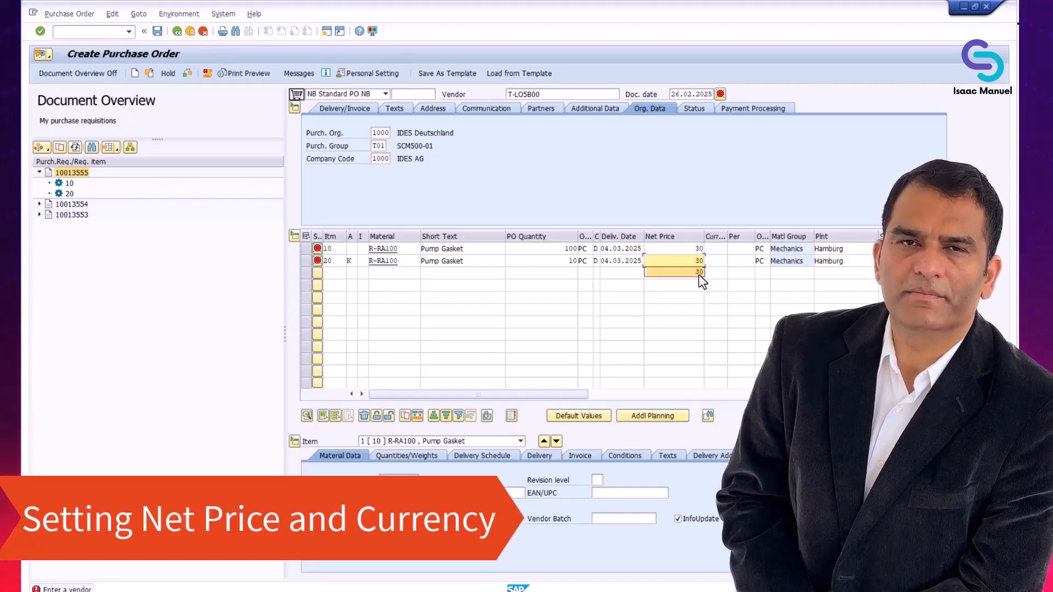
click(699, 273)
key(Return)
text(EUR)
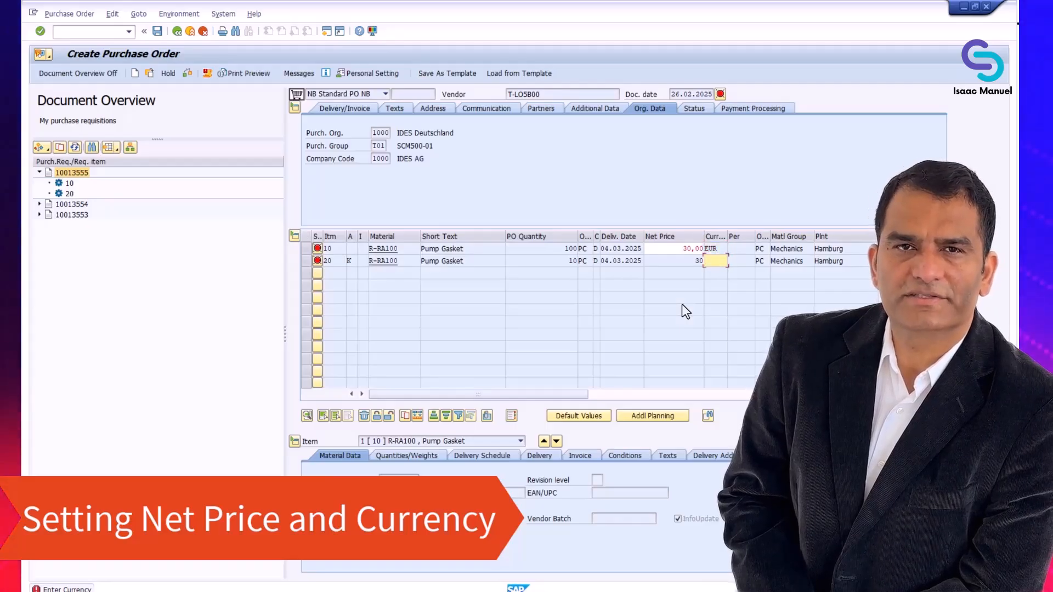
key(Return)
text(EUR)
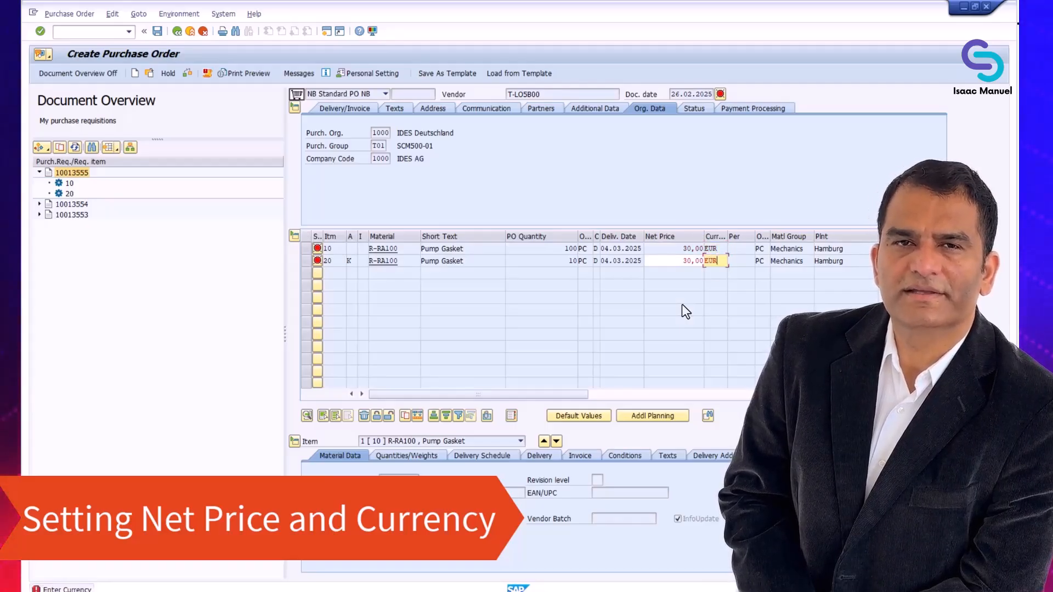
key(Return)
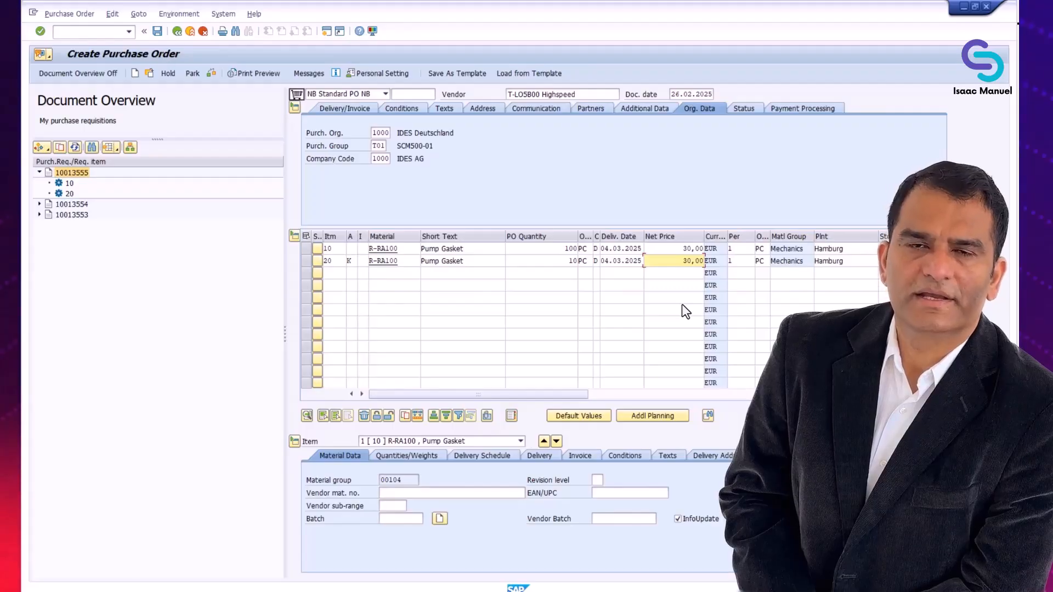
click(157, 31)
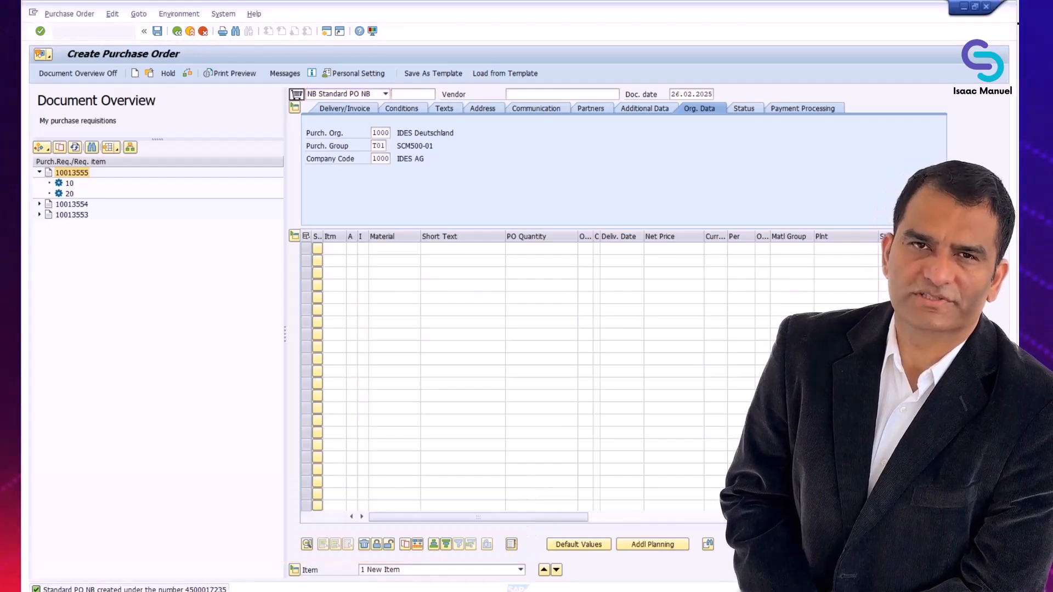
click(193, 32)
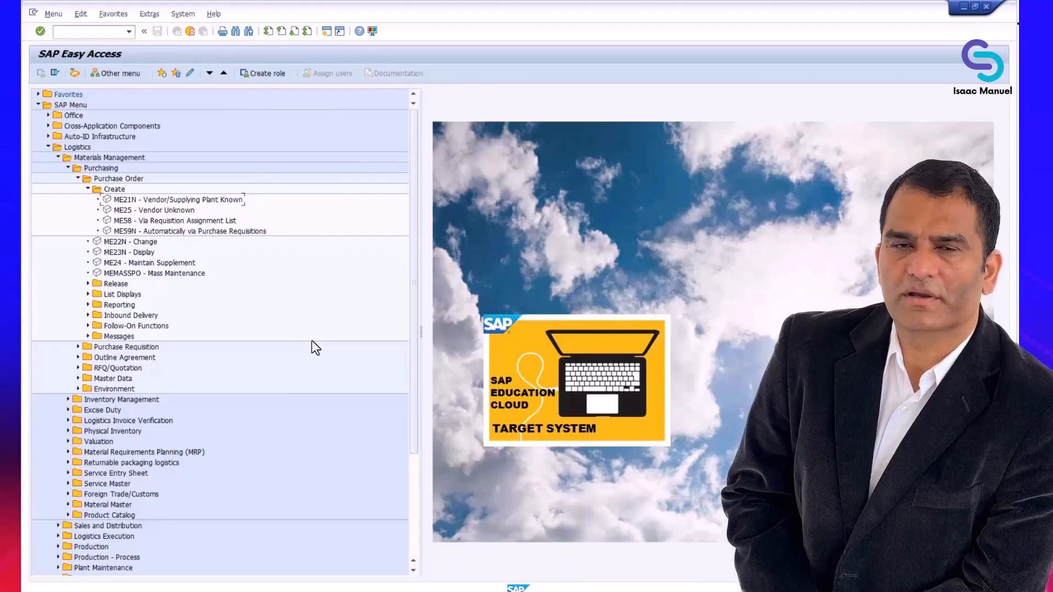
Step: Display the saved purchase order with ME23N, list my purchase orders in the document overview, and exit the display
click(137, 252)
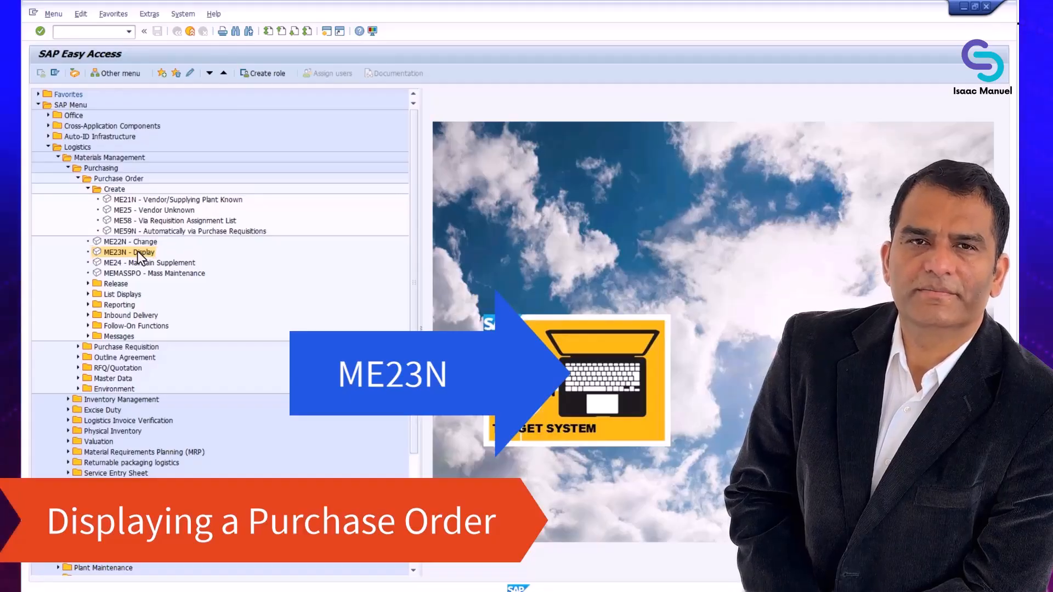
double_click(137, 252)
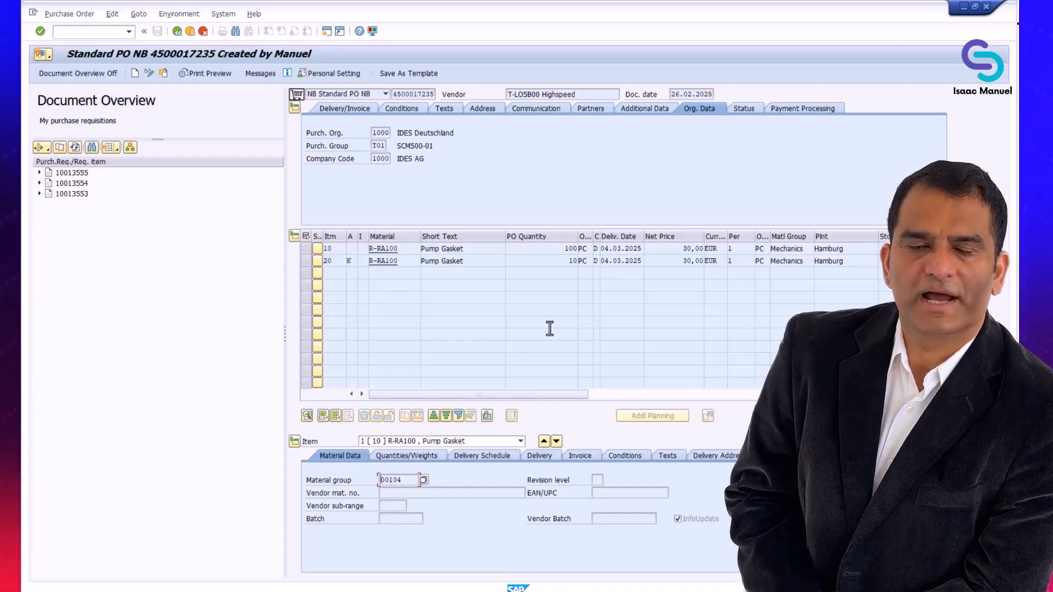
click(44, 148)
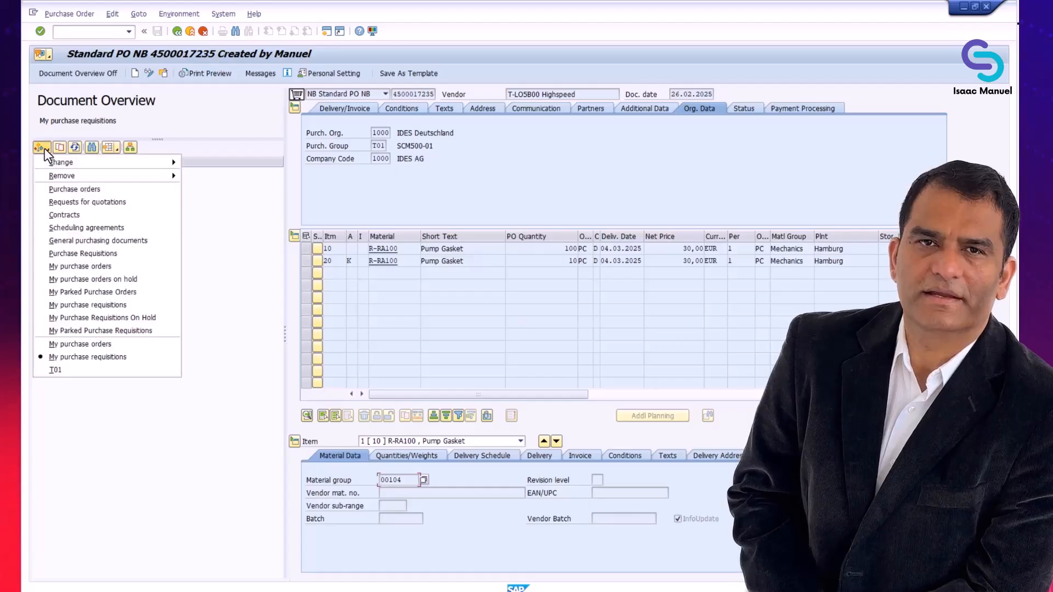
click(123, 268)
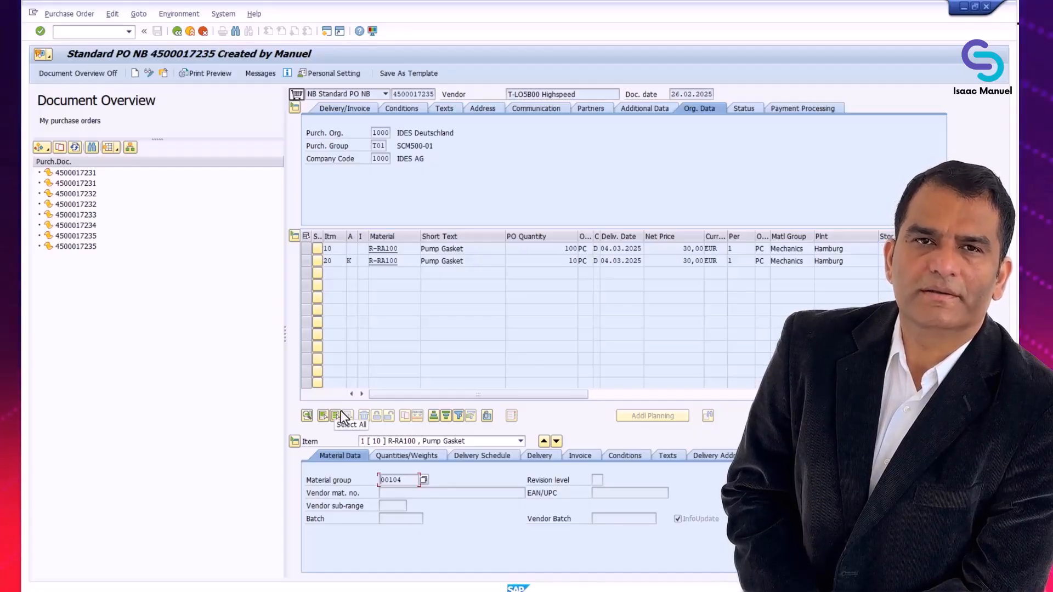
click(191, 32)
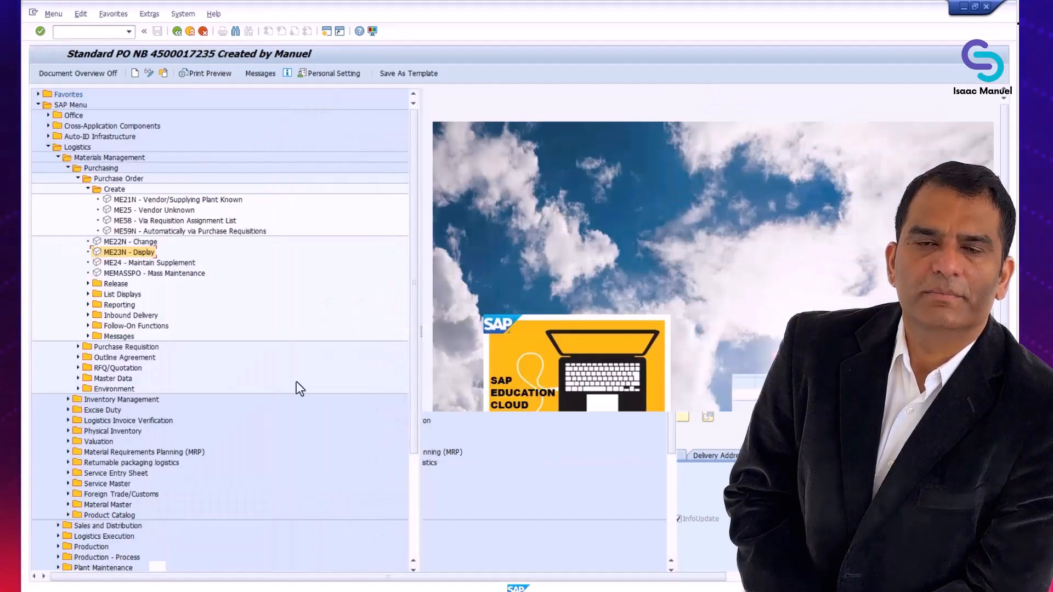
Step: Run purchase order message output with Print/Transmit (ME9F) for the saved order's document number
click(87, 336)
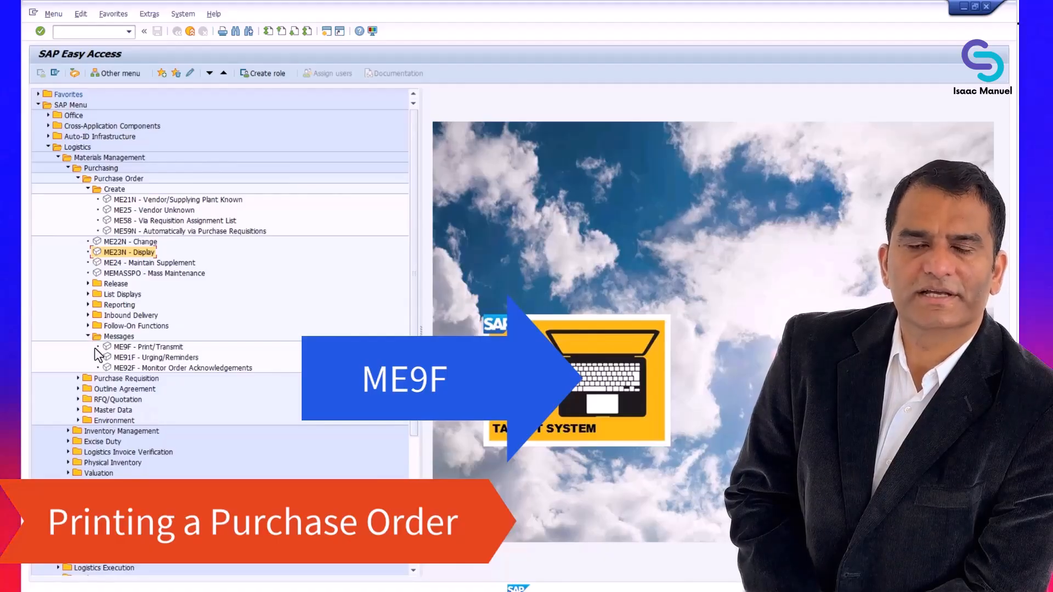
click(157, 348)
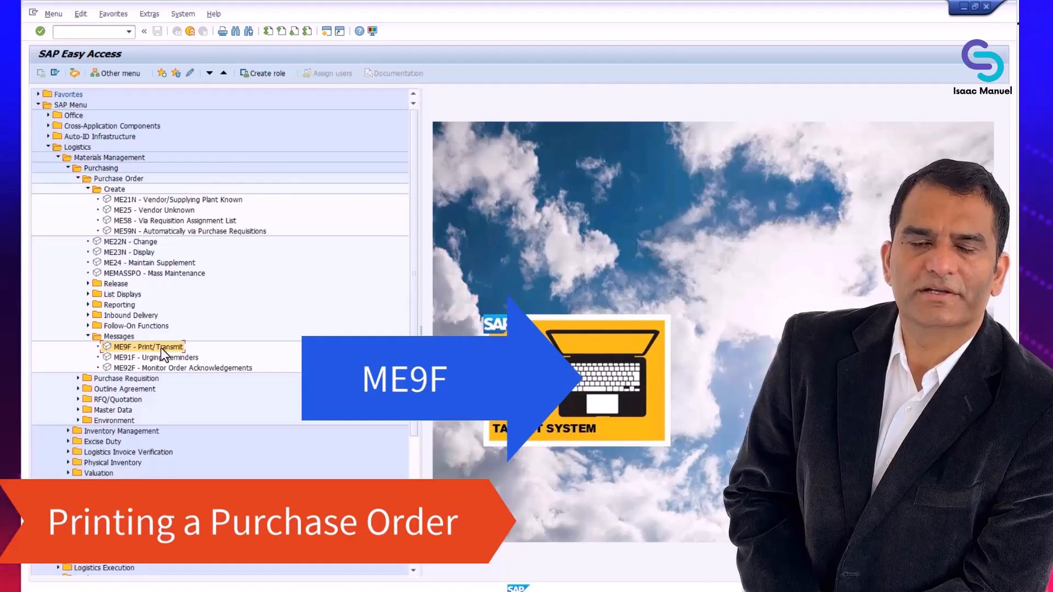
double_click(160, 347)
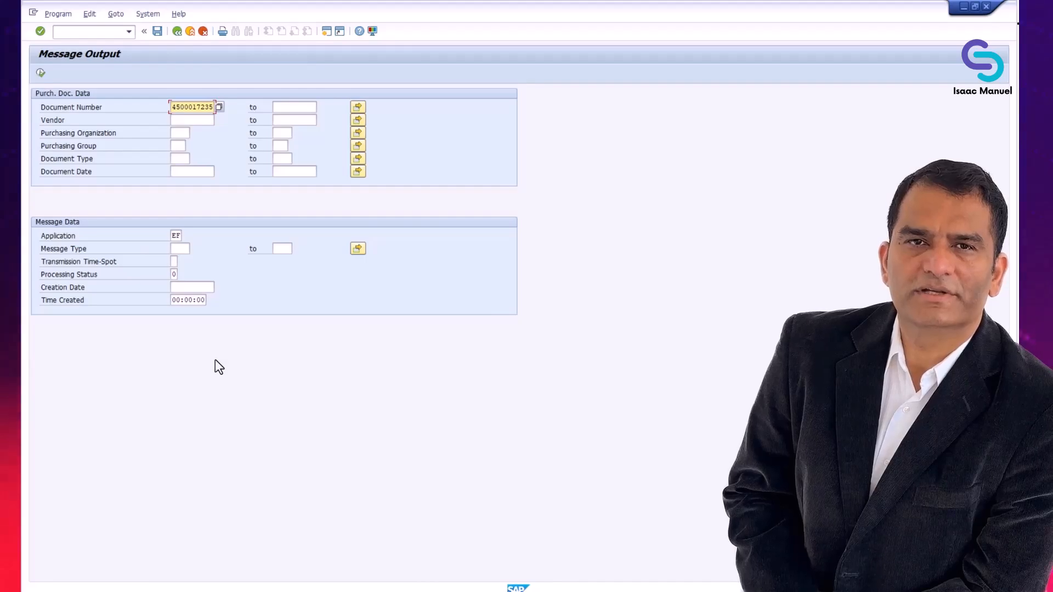
click(41, 72)
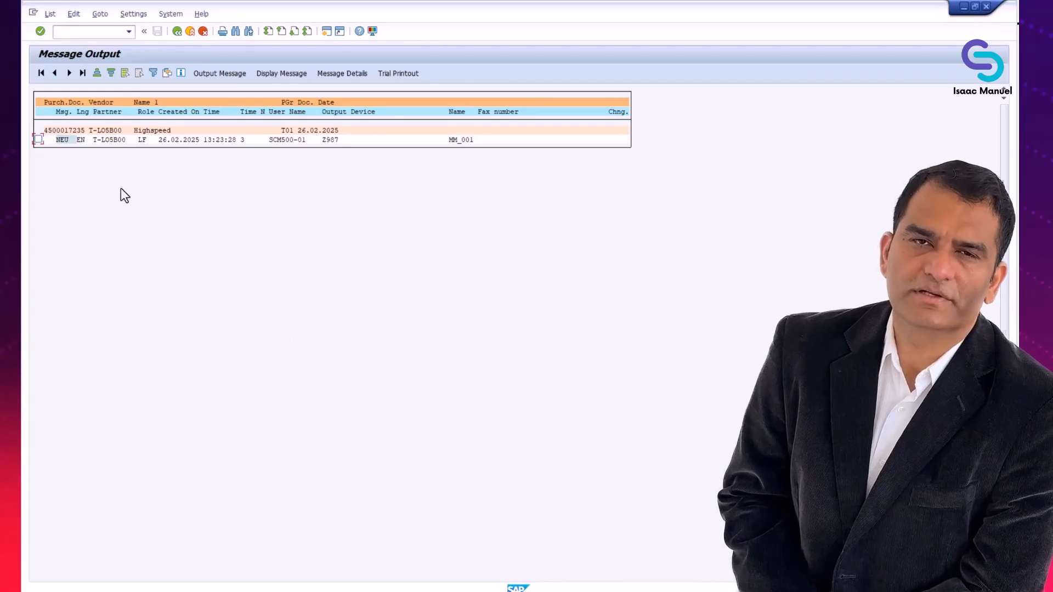
Step: Preview the purchase order printout of the NEU message, check its items and totals, and return to SAP Easy Access
click(38, 138)
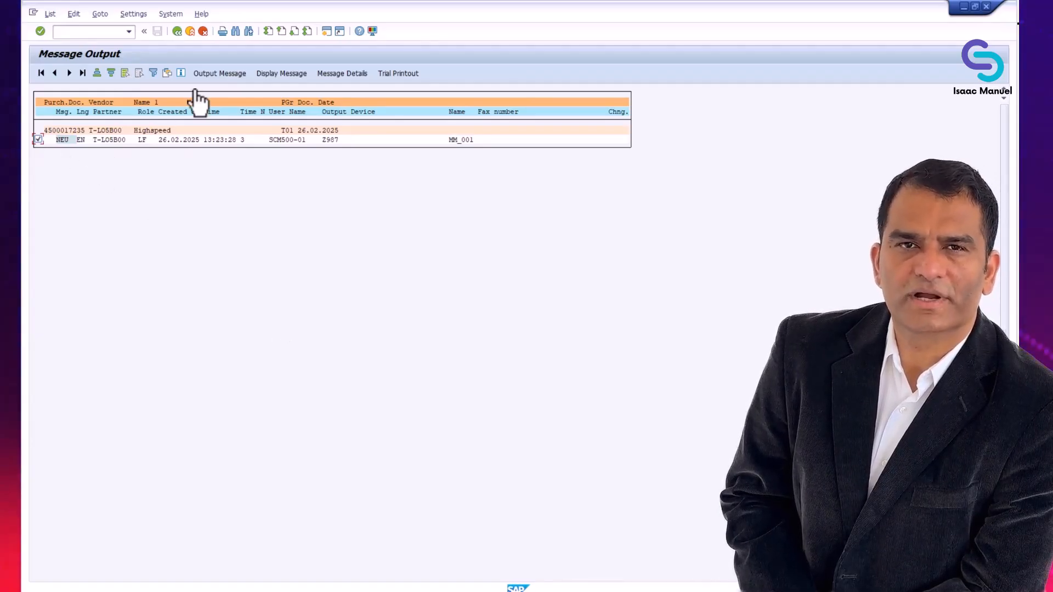
click(280, 73)
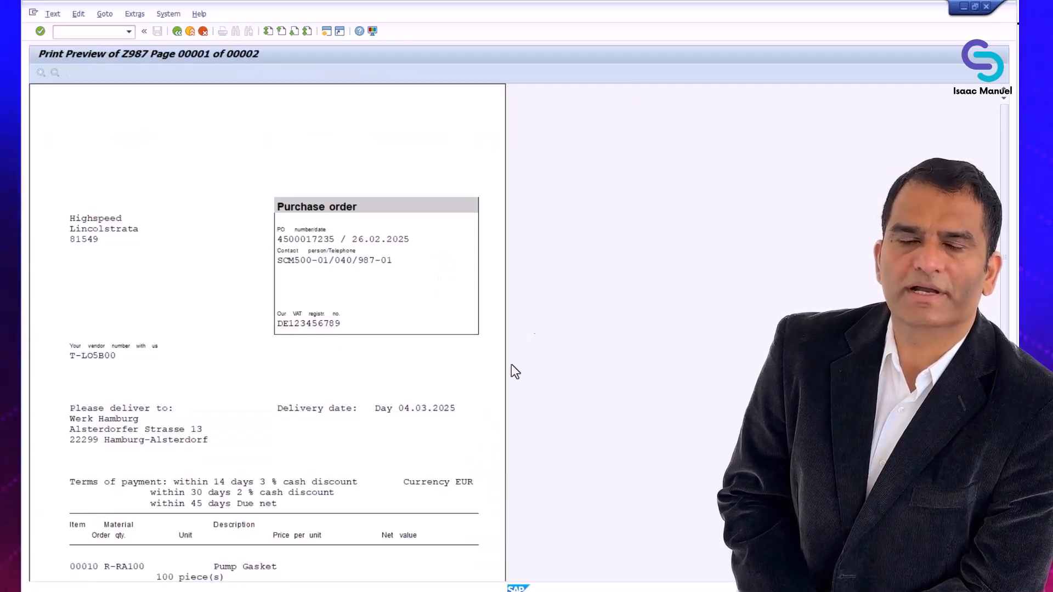
scroll(477, 393, down, 5)
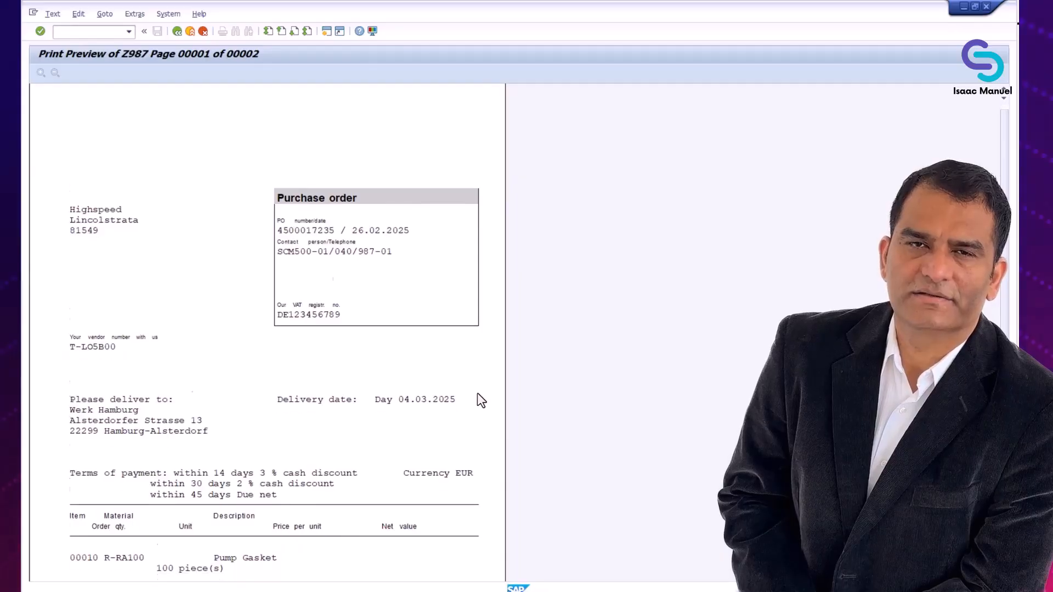
scroll(477, 393, down, 3)
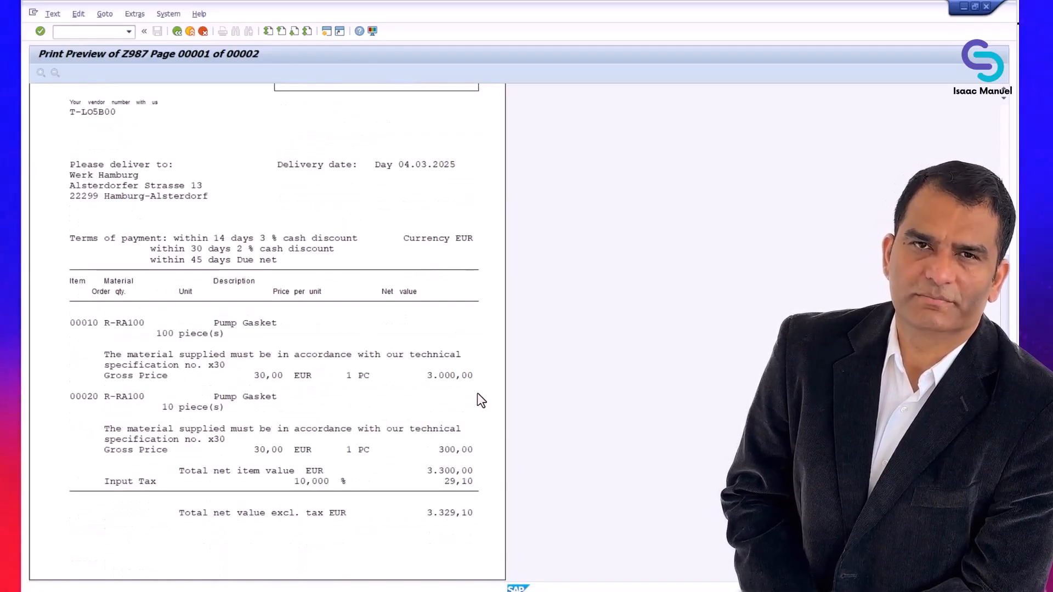
scroll(477, 393, up, 8)
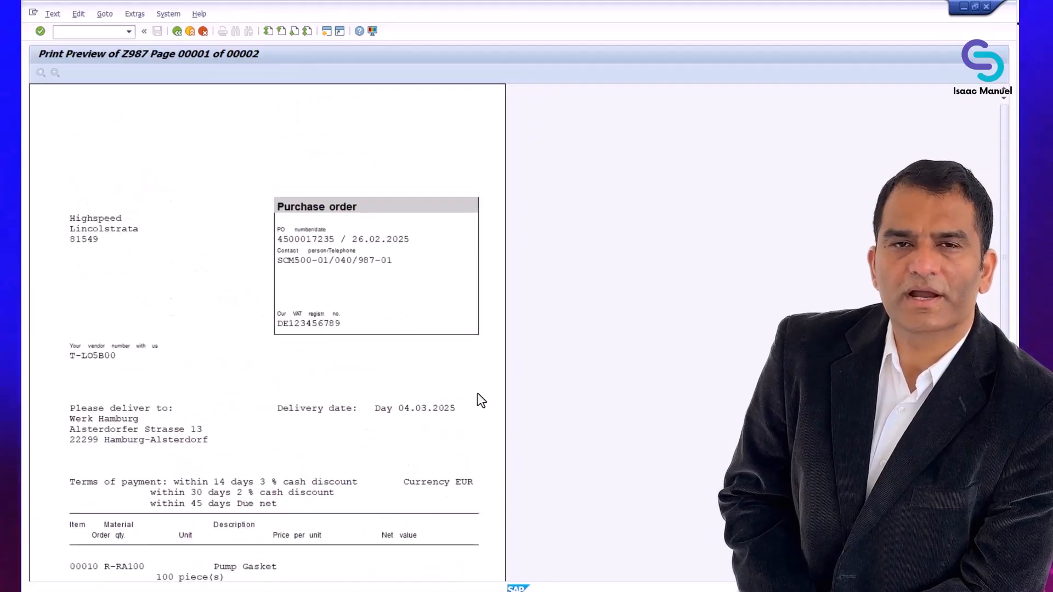
scroll(477, 393, down, 8)
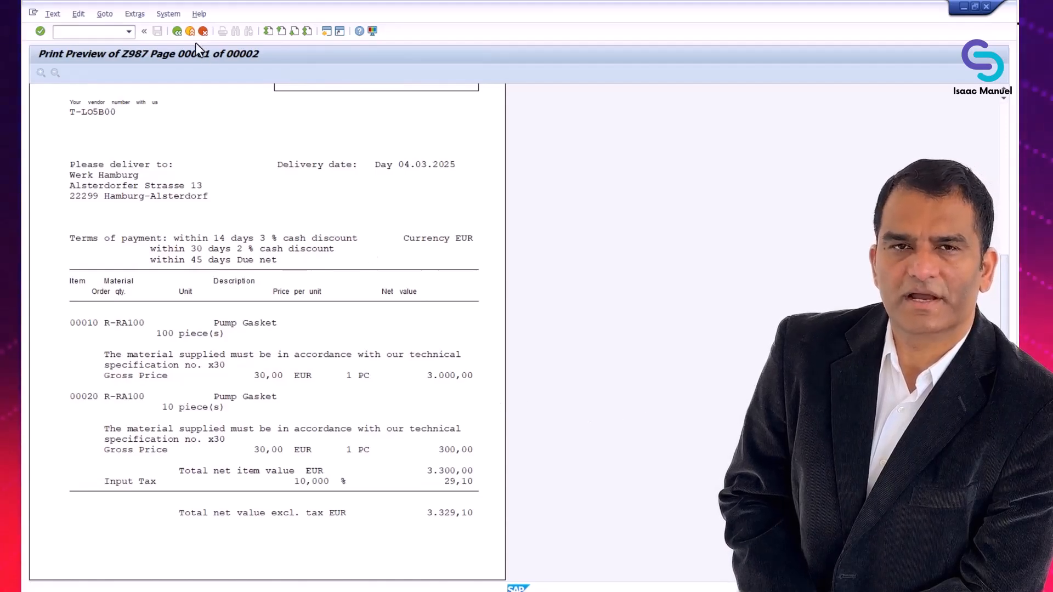
click(176, 32)
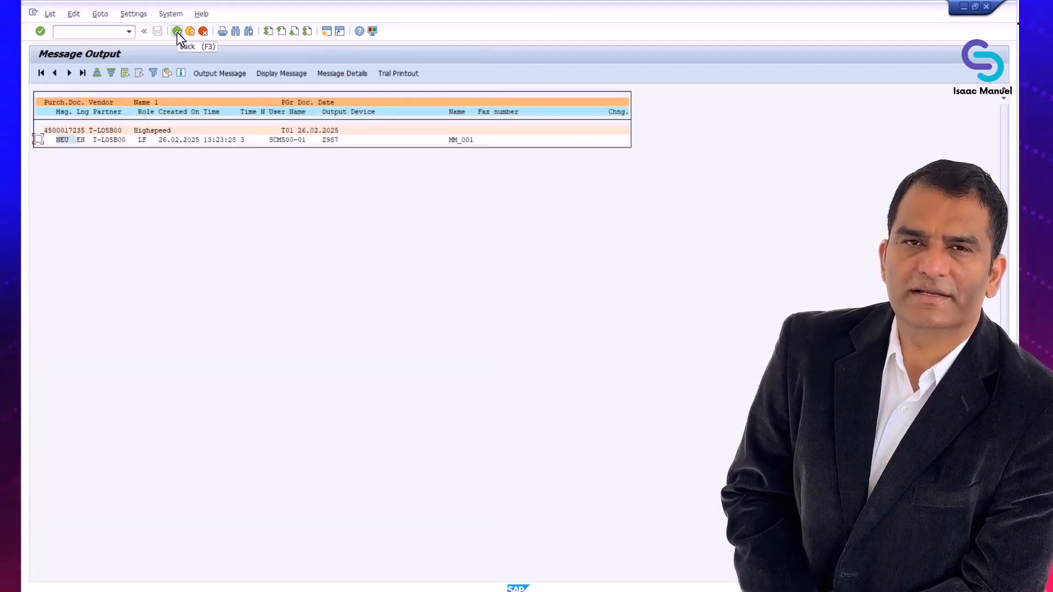
click(177, 32)
click(176, 32)
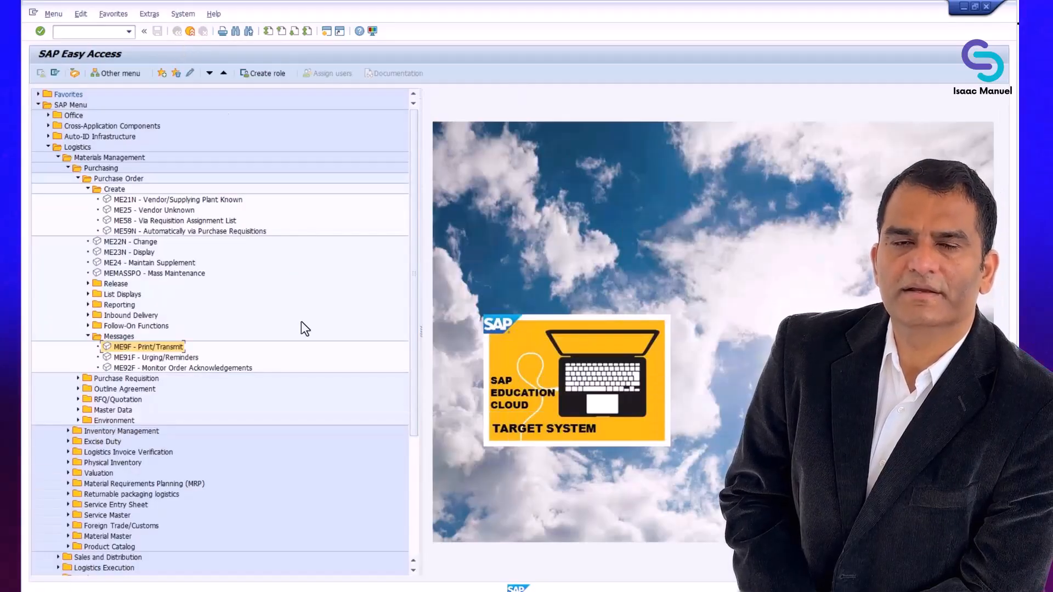
Step: Display the purchase requisition with ME53N, check item 10's processing status and linked purchase order, and return to SAP Easy Access
click(76, 378)
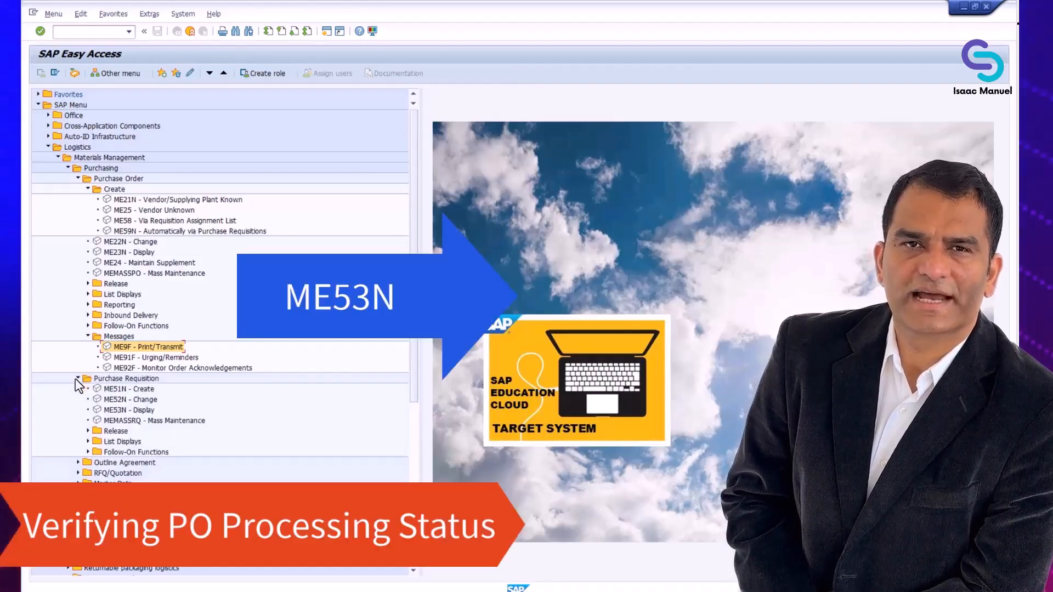
click(130, 411)
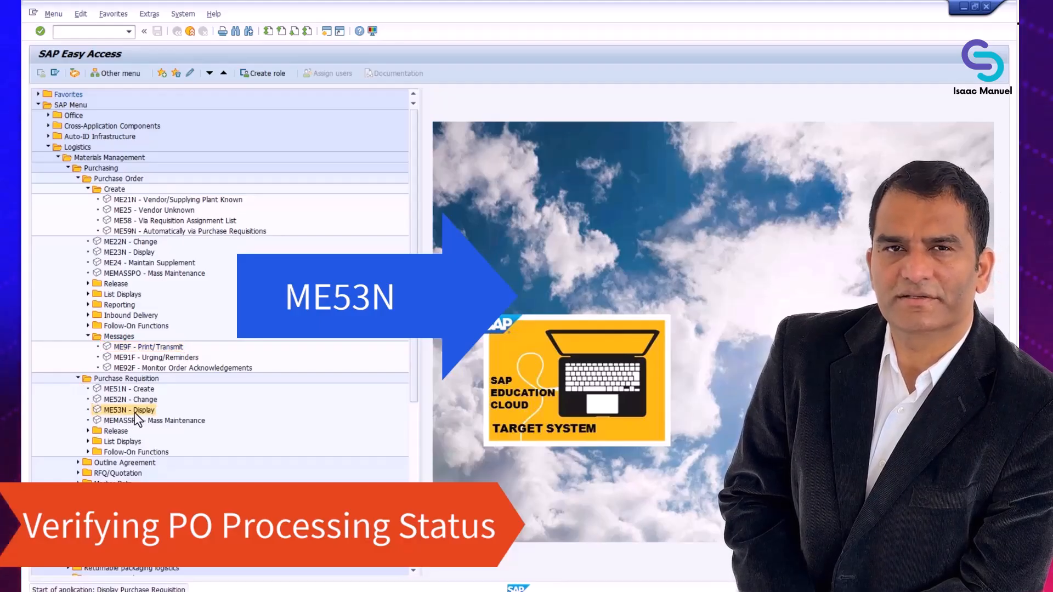
double_click(134, 412)
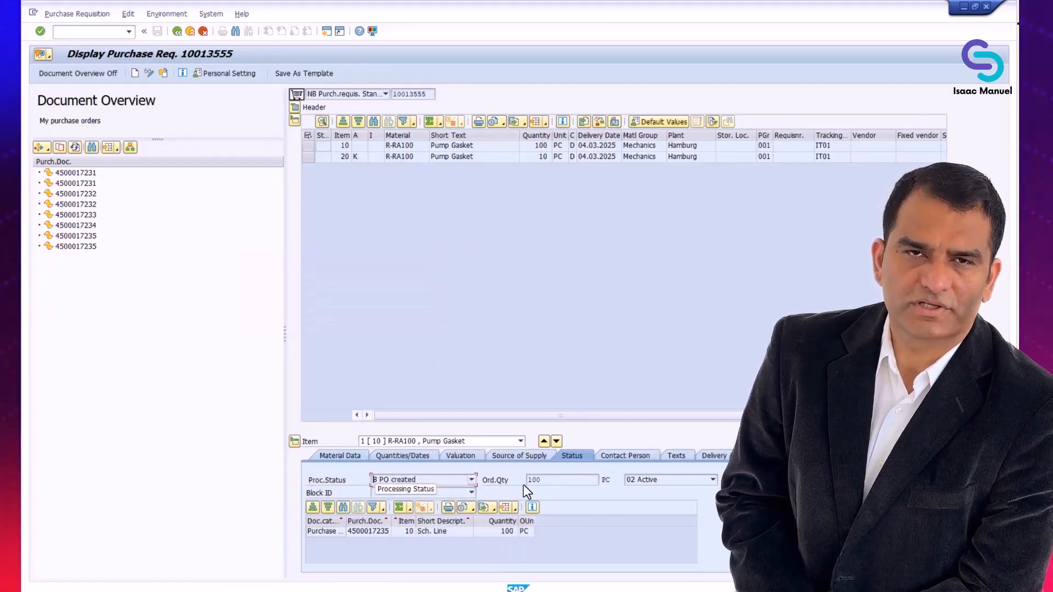
click(385, 531)
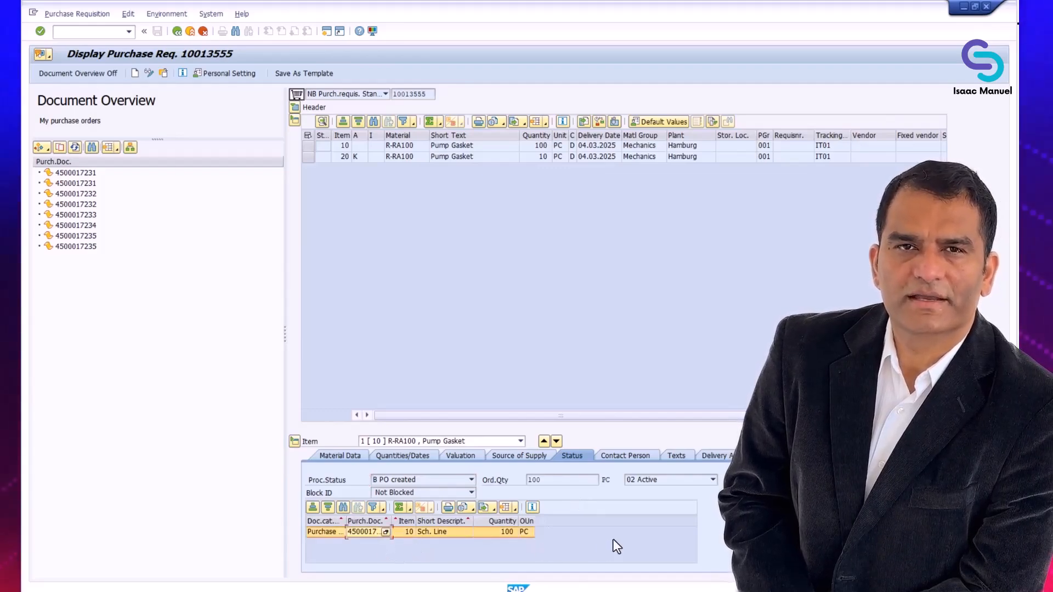
key(F3)
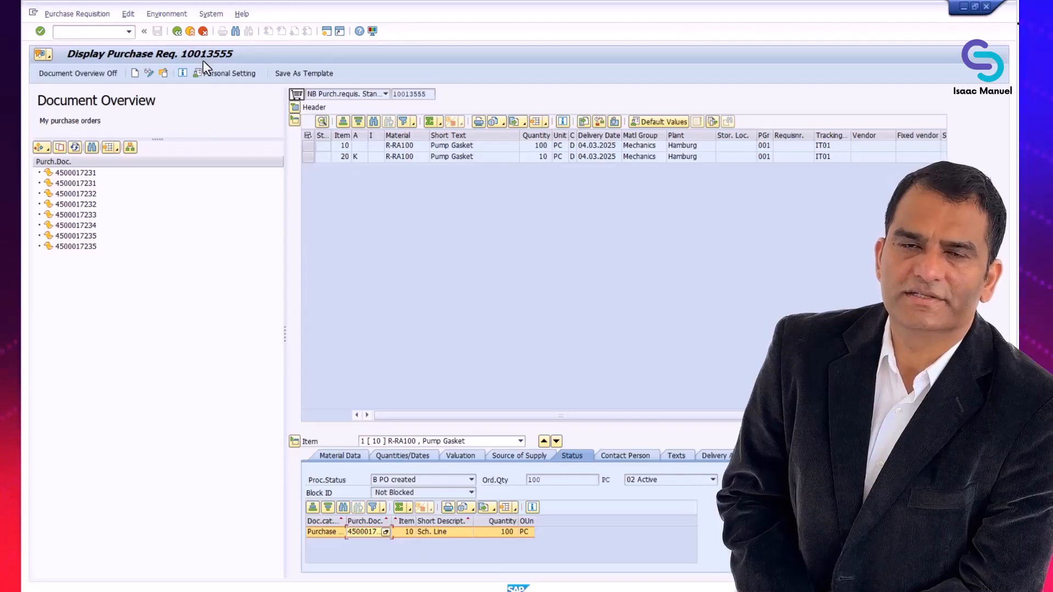
click(194, 31)
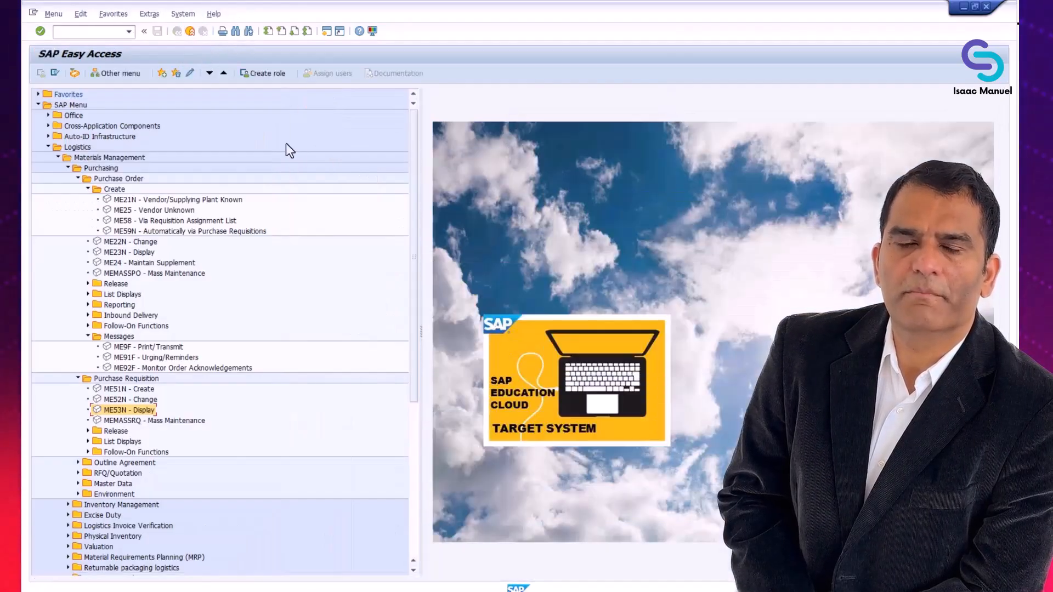